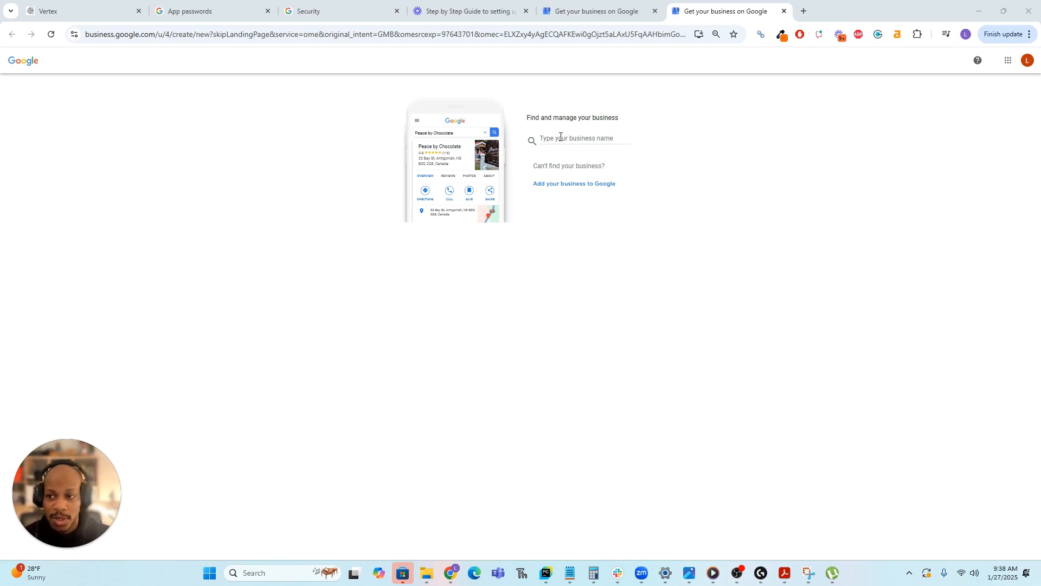
Enter the business name 'New Fencing Professionals' and create it as a new business.
{"action": "left_click", "coordinate": [591, 137]}
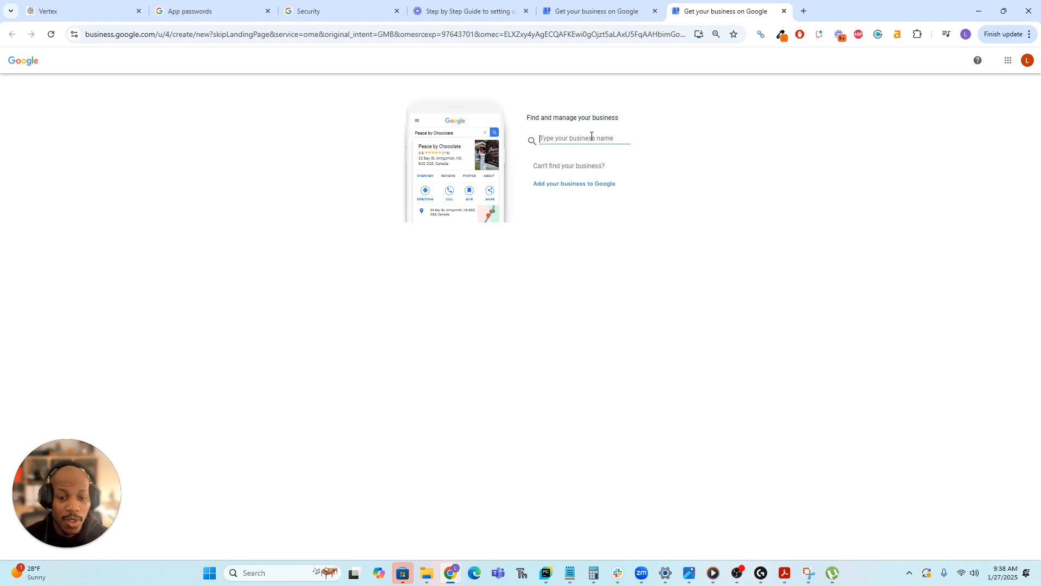
{"action": "type", "text": "N"}
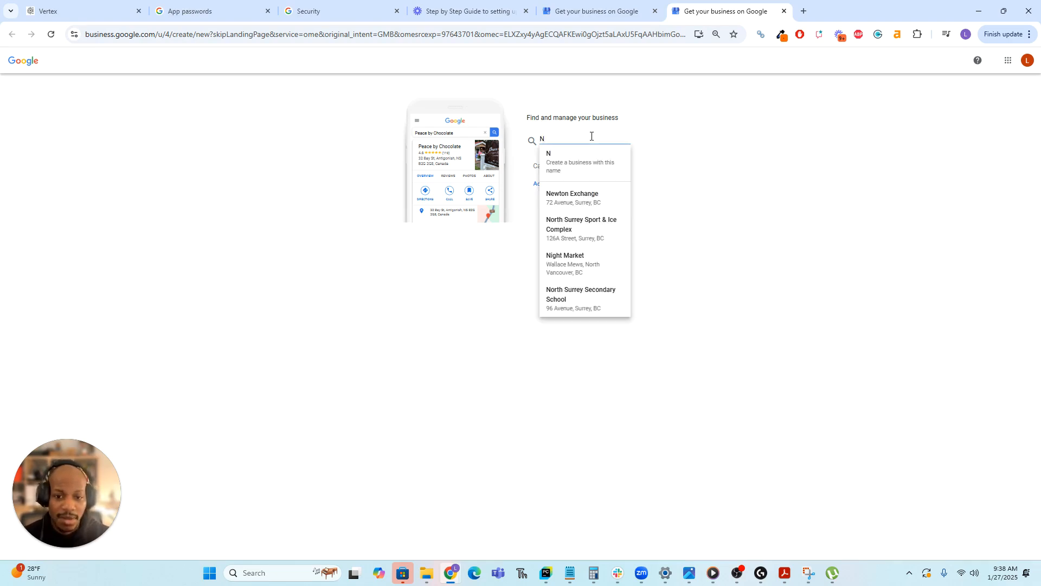
{"action": "type", "text": "ew Fencing"}
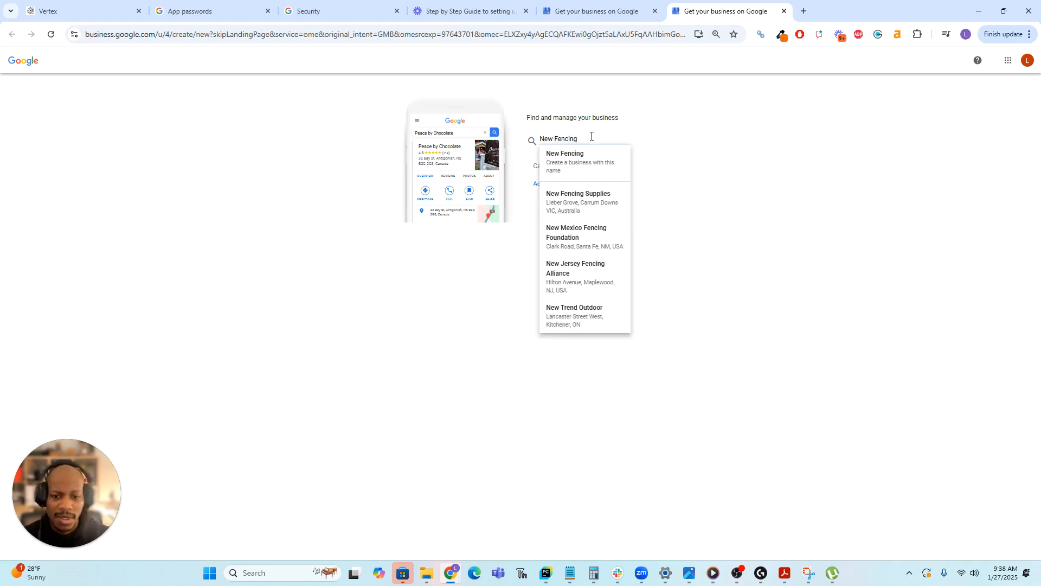
{"action": "type", "text": " Professionals"}
{"action": "left_click", "coordinate": [576, 187]}
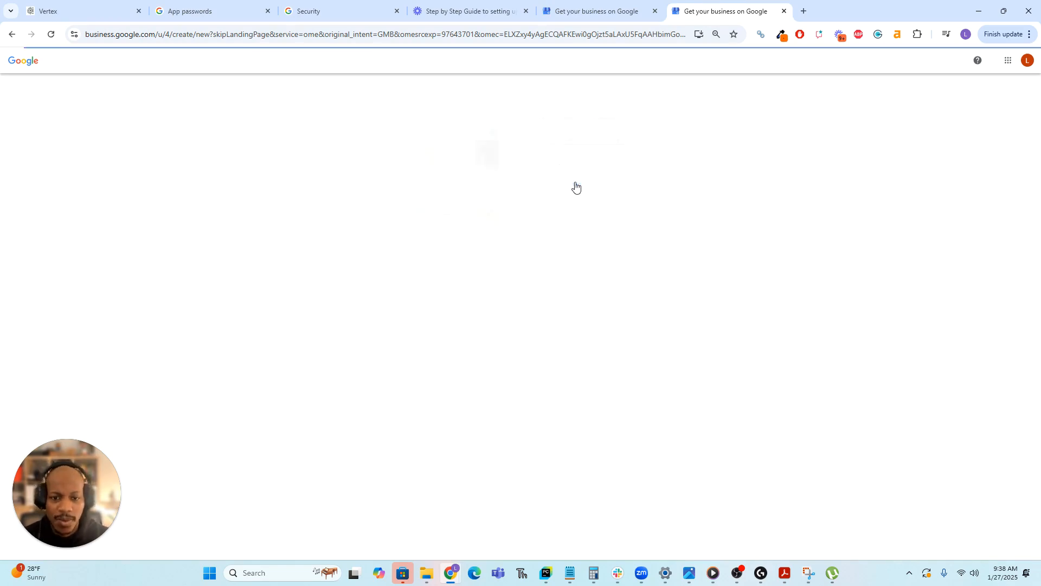
{"action": "left_click", "coordinate": [604, 160]}
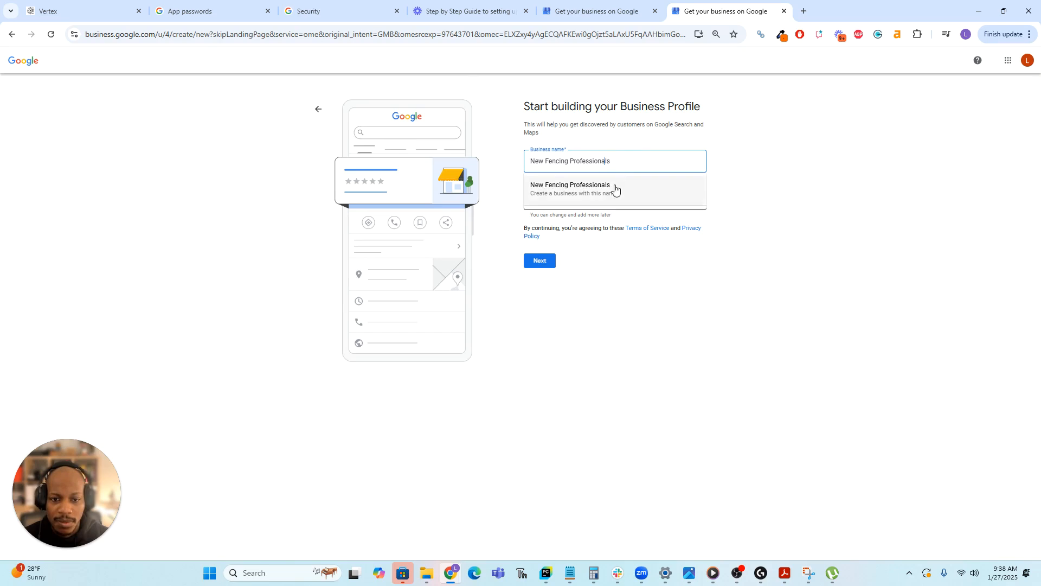
{"action": "left_click", "coordinate": [808, 251]}
Search 'fence', choose Fence contractor as the business category, and continue.
{"action": "left_click", "coordinate": [599, 200]}
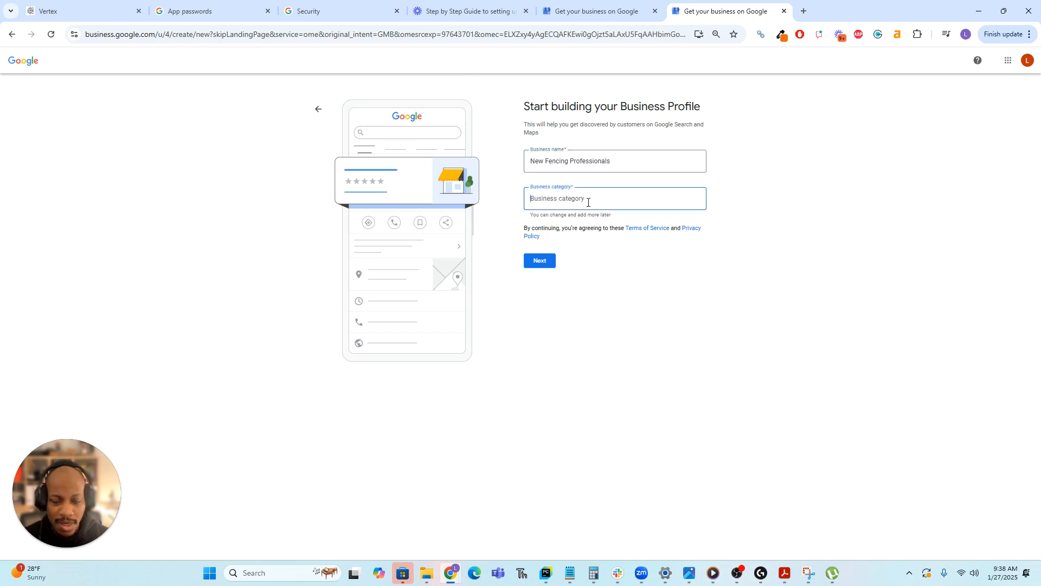
{"action": "type", "text": "fence"}
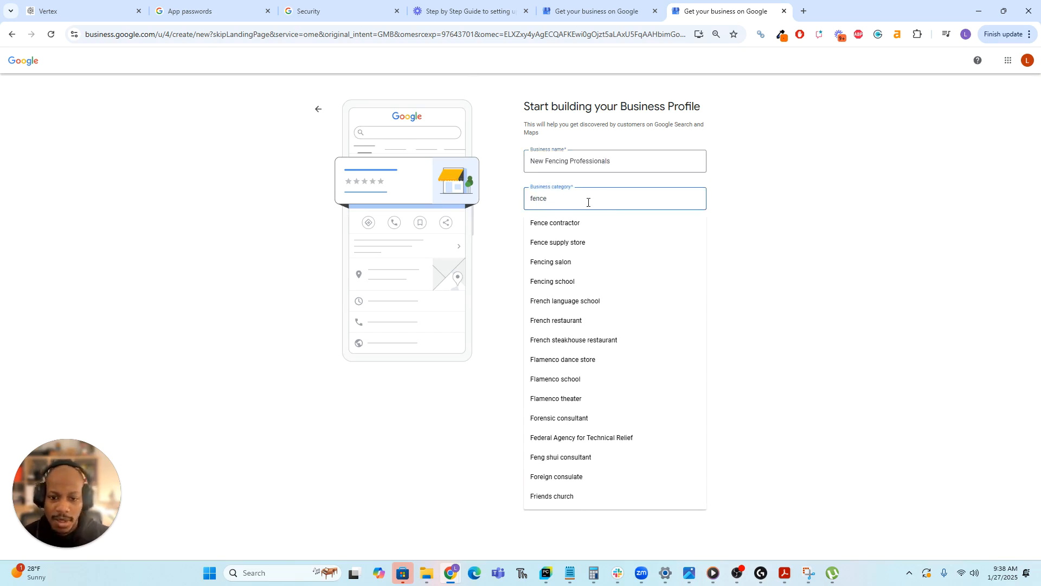
{"action": "left_click", "coordinate": [577, 223]}
{"action": "left_click", "coordinate": [542, 261]}
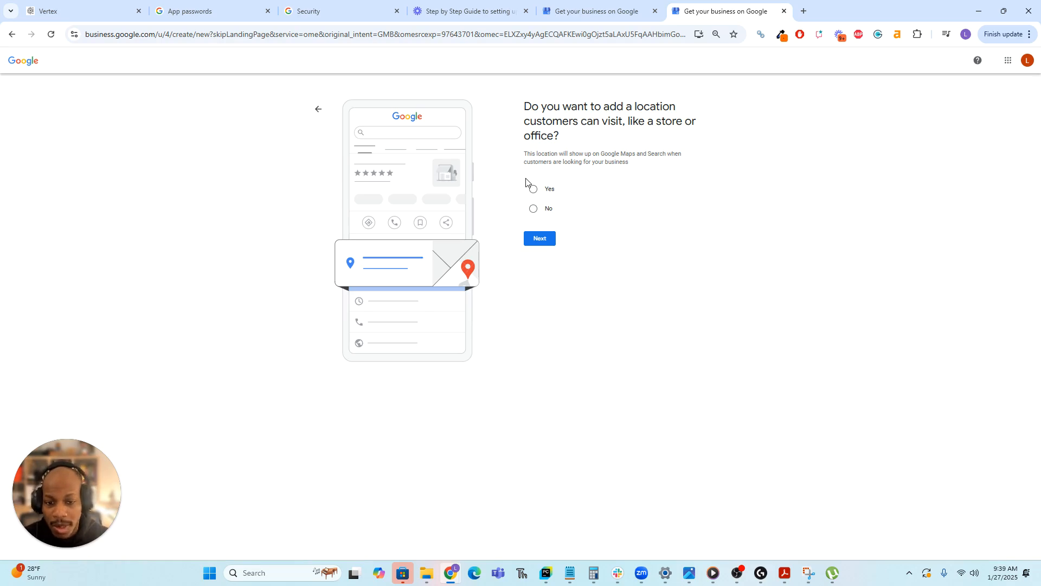
Answer No to a customer-visitable location and add Vancouver, BC as the service area.
{"action": "left_click", "coordinate": [533, 209]}
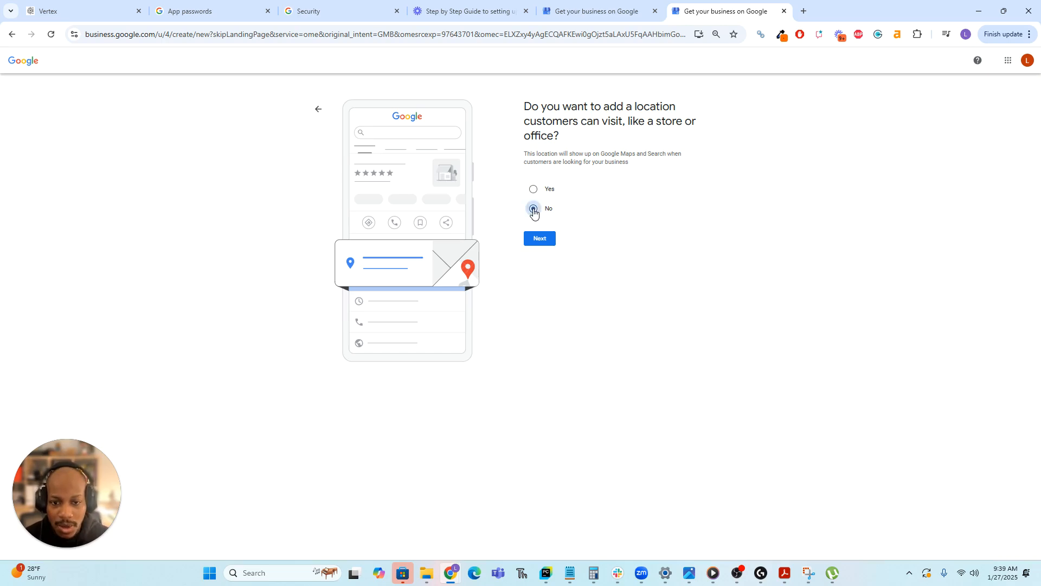
{"action": "left_click", "coordinate": [542, 238]}
{"action": "left_click", "coordinate": [598, 174]}
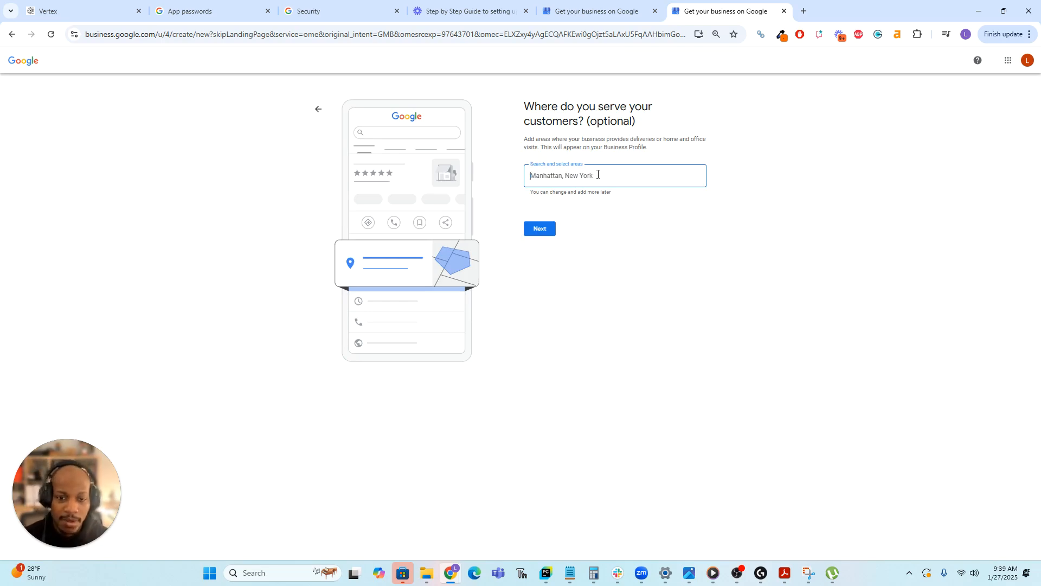
{"action": "type", "text": "Vancouver"}
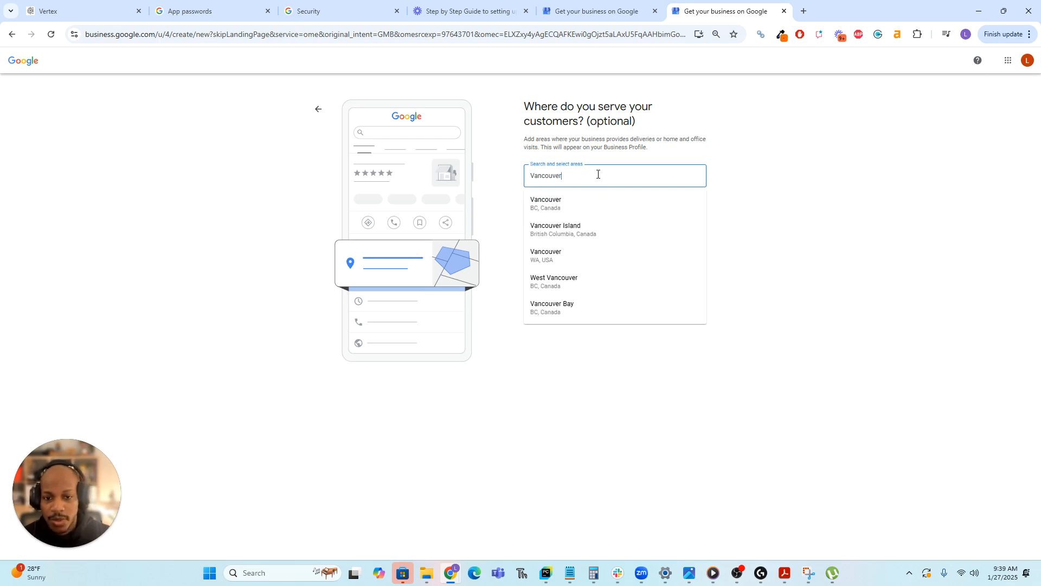
{"action": "left_click", "coordinate": [559, 199]}
{"action": "left_click", "coordinate": [539, 246]}
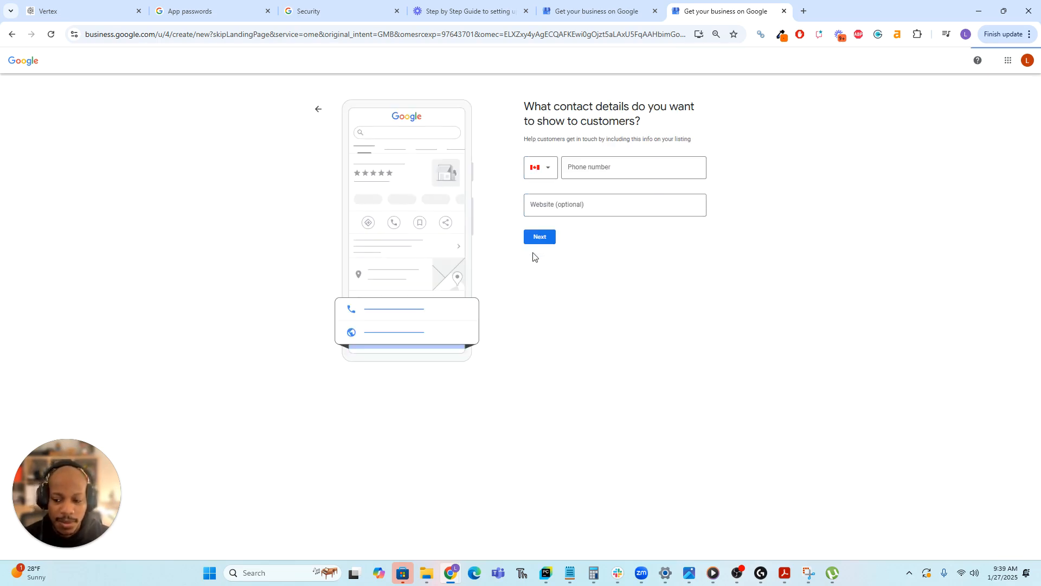
Enter the business phone number and website newfencingprofessionals.com, then submit the contact details.
{"action": "left_click", "coordinate": [644, 170]}
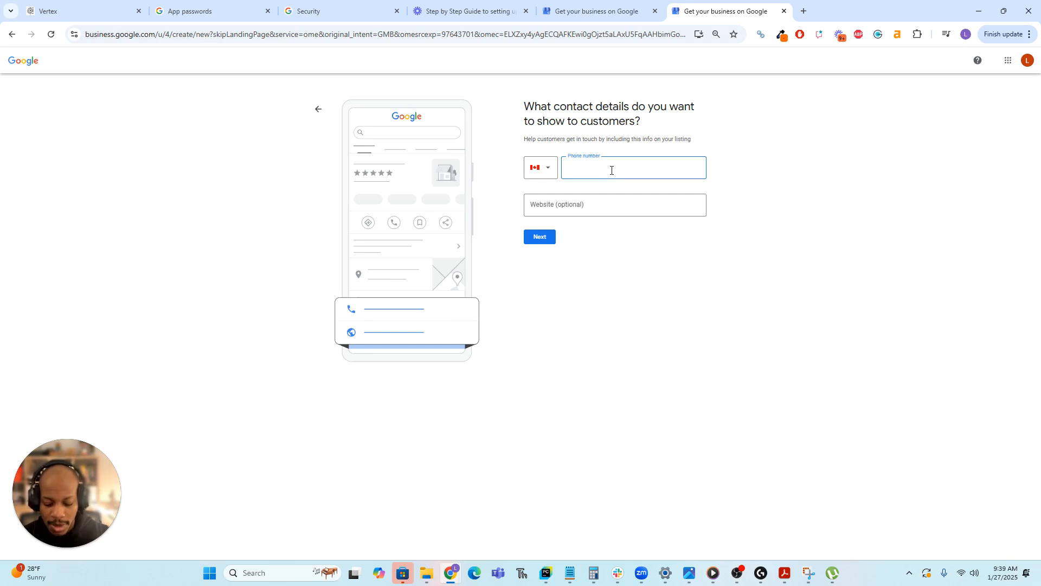
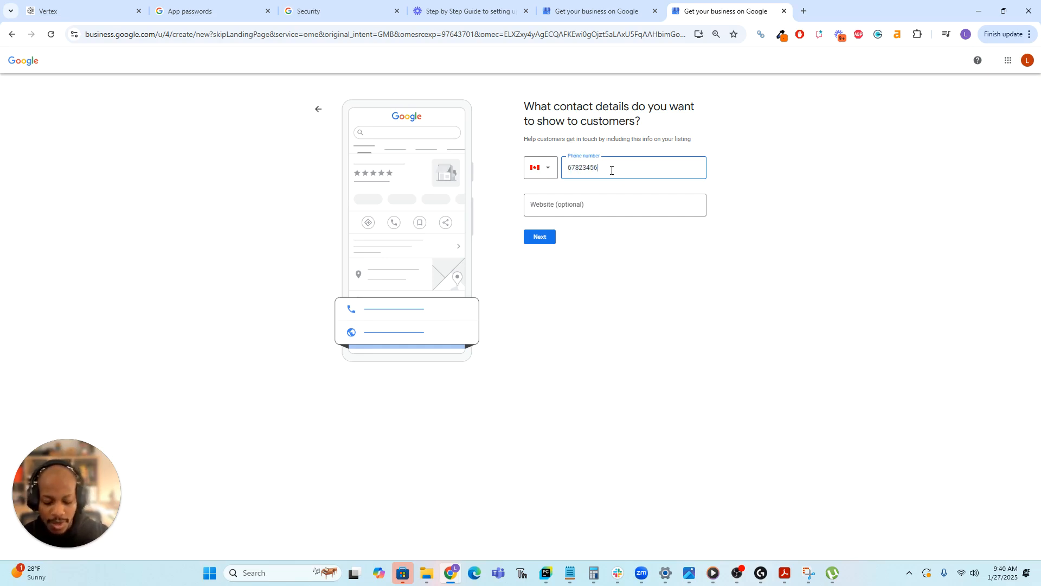
{"action": "left_click", "coordinate": [611, 199]}
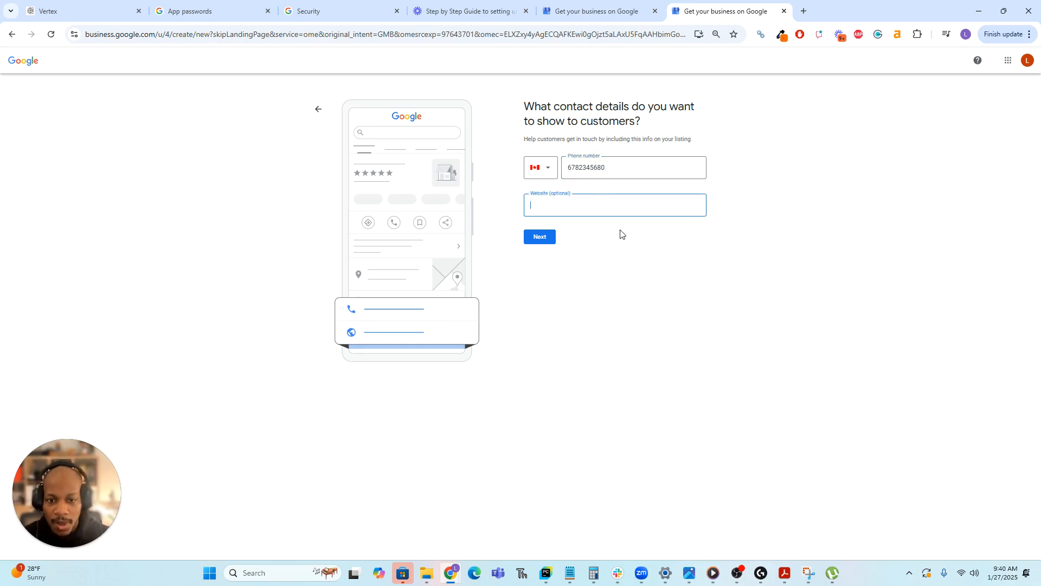
{"action": "type", "text": "newfencingprofessionals"}
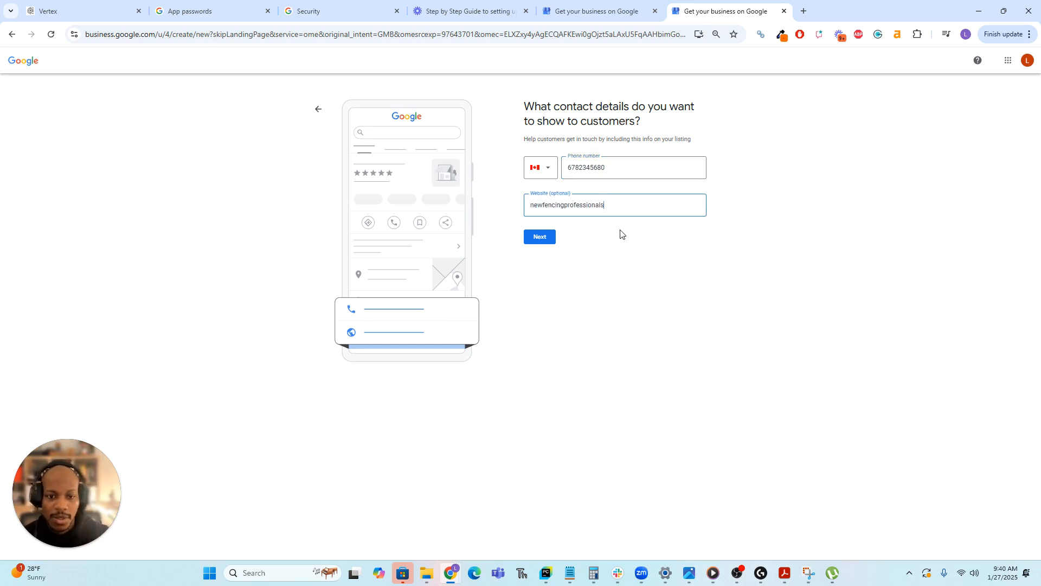
{"action": "type", "text": ".com"}
{"action": "left_click", "coordinate": [545, 237]}
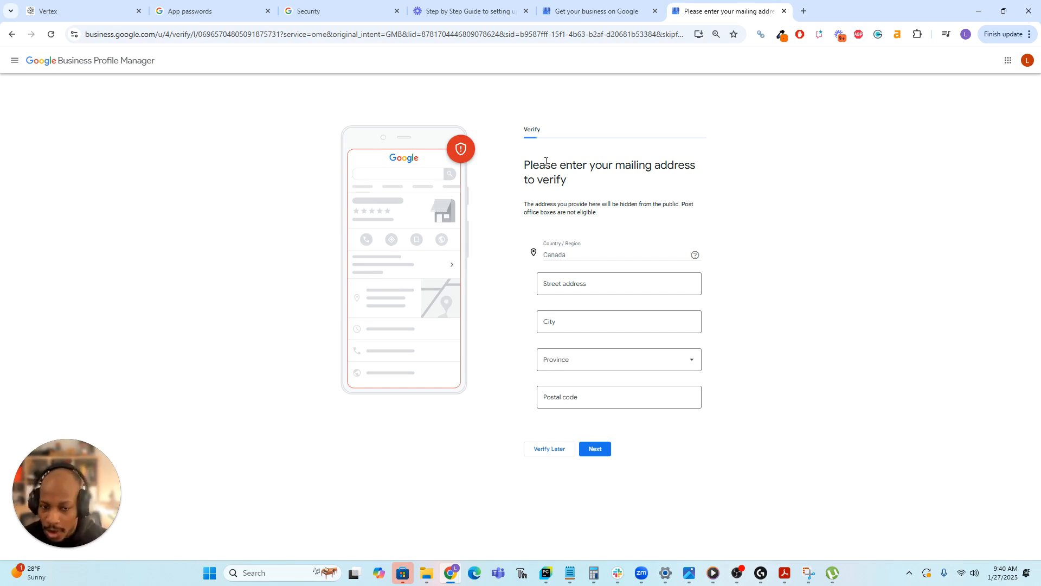
Autofill the mailing address from a matching street-address suggestion and submit it.
{"action": "left_click", "coordinate": [562, 286]}
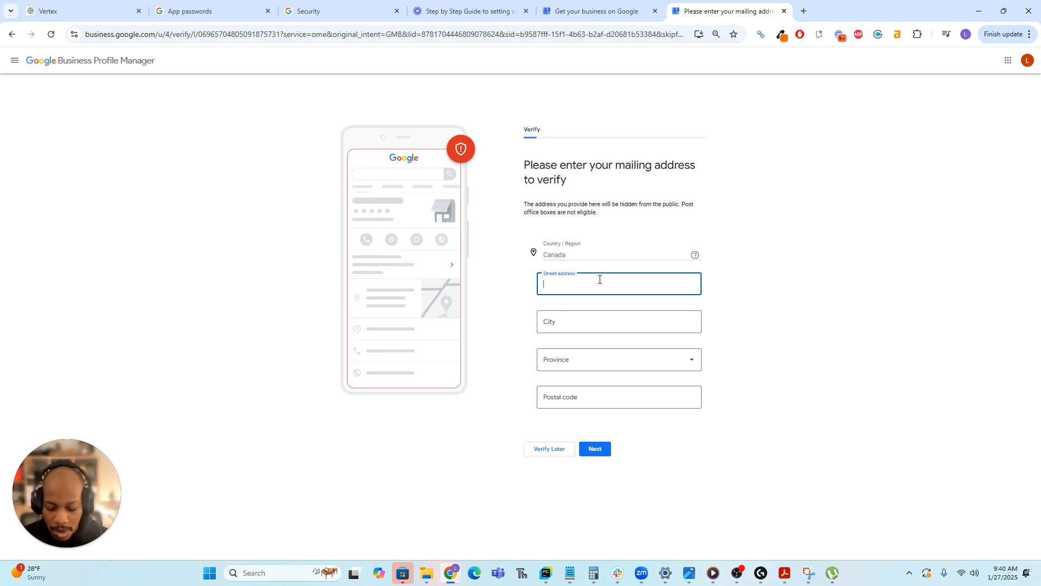
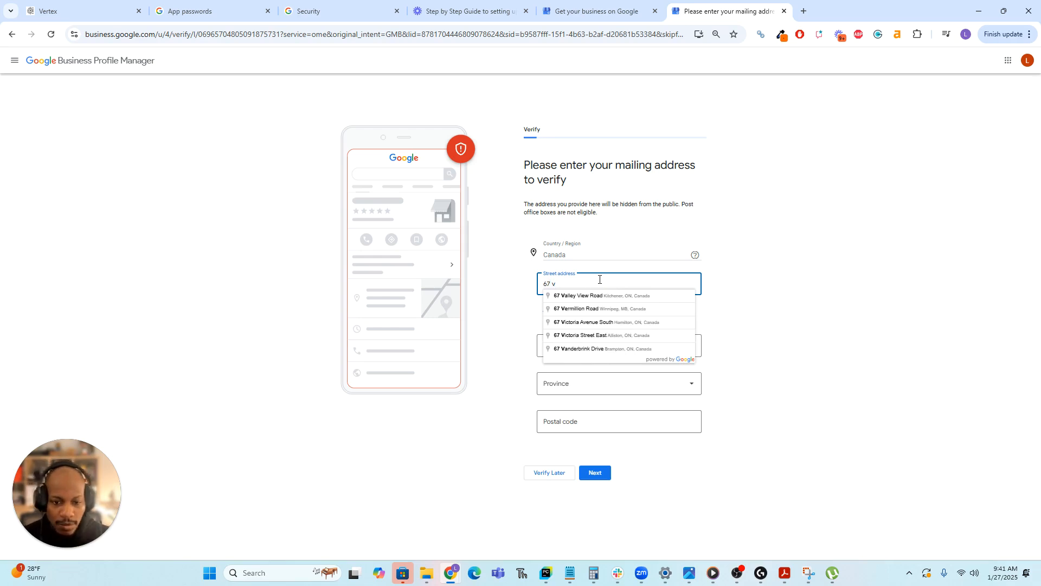
{"action": "left_click", "coordinate": [603, 337]}
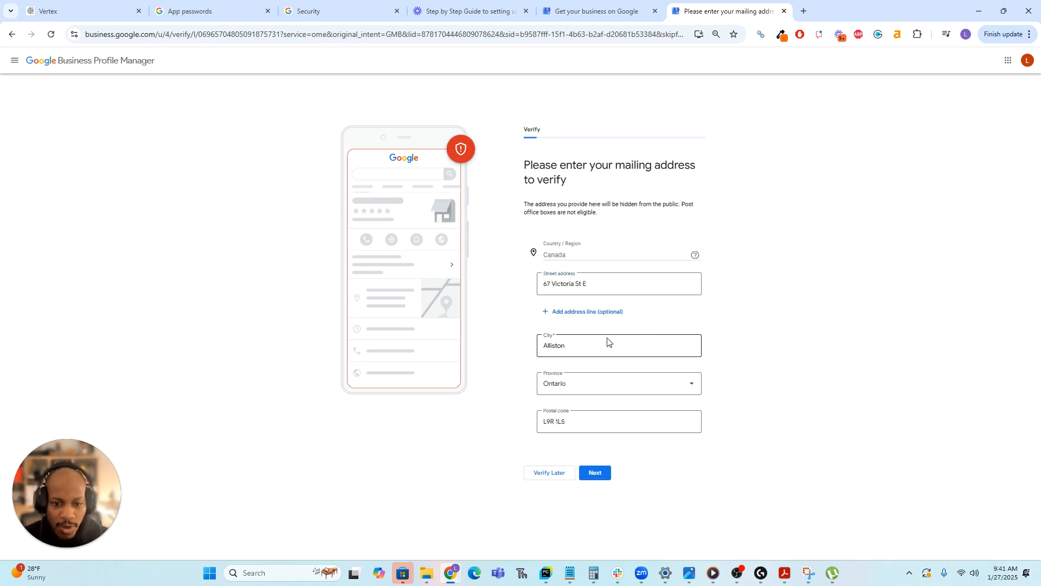
{"action": "left_click", "coordinate": [591, 473]}
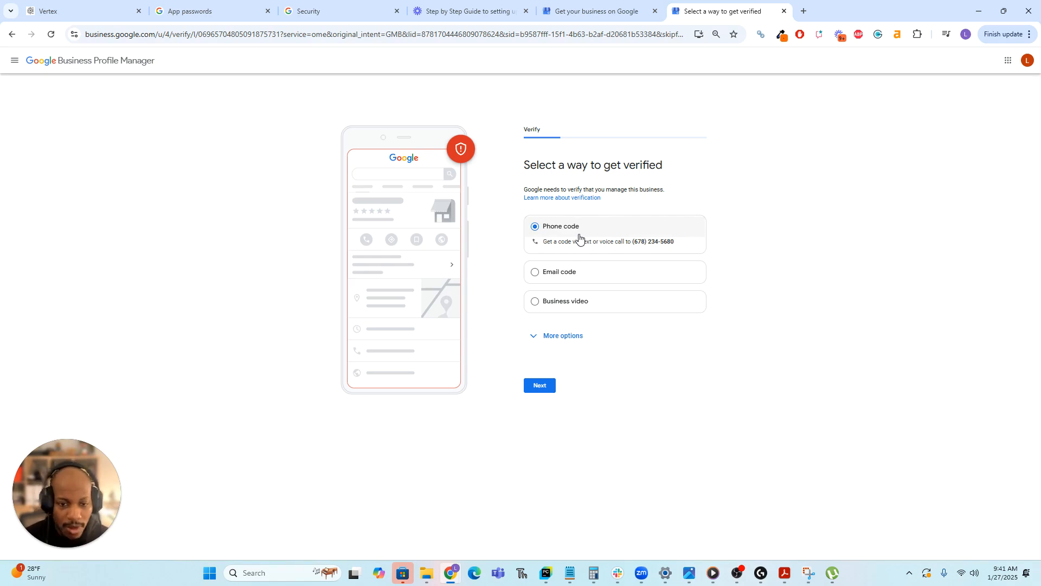
Pick Business video as the verification method, cancelling a Verify Later attempt, and continue.
{"action": "left_click", "coordinate": [535, 301]}
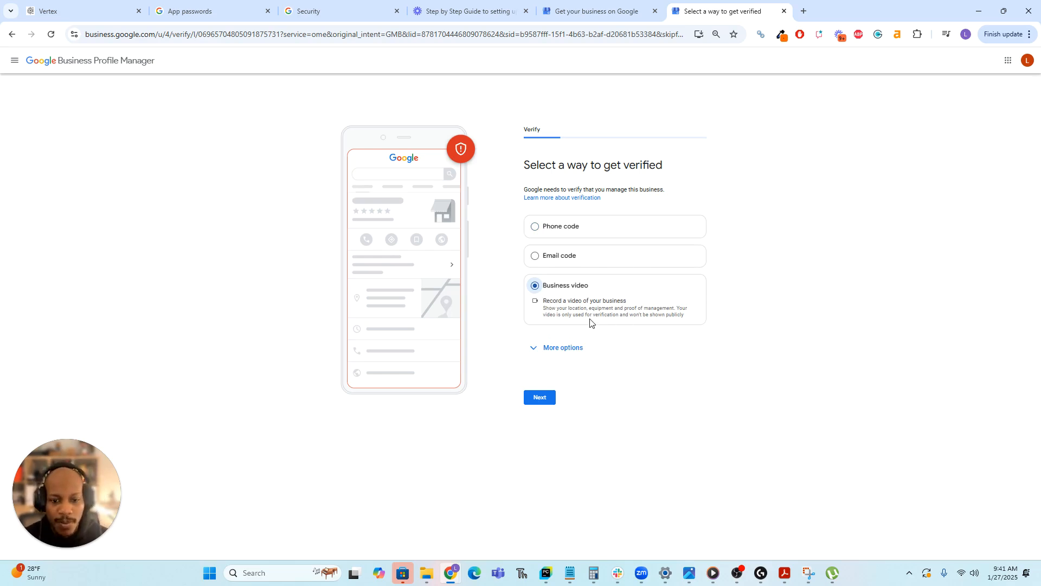
{"action": "left_click", "coordinate": [541, 349]}
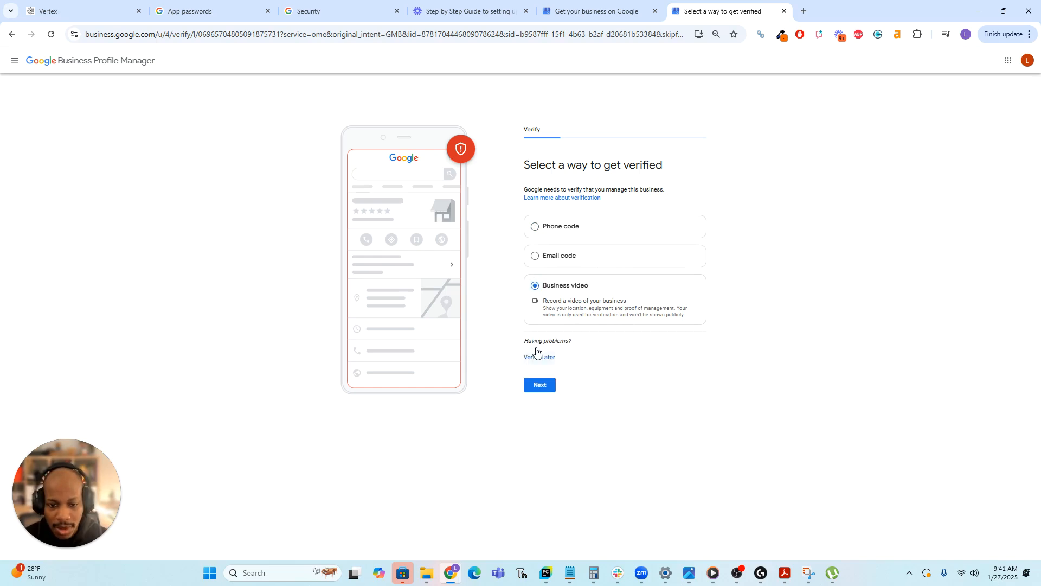
{"action": "left_click", "coordinate": [548, 355]}
{"action": "left_click", "coordinate": [627, 329]}
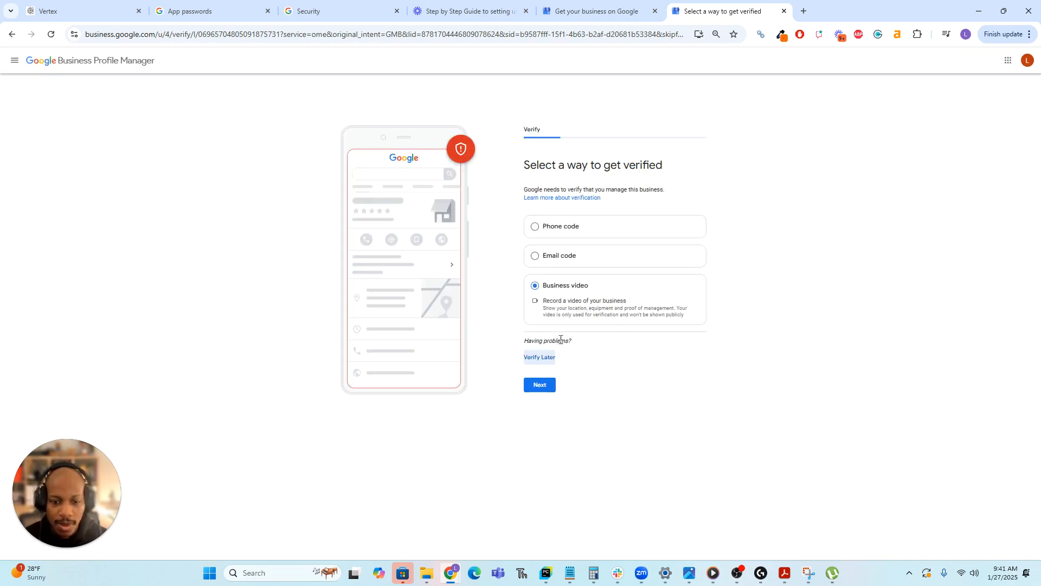
{"action": "left_click", "coordinate": [550, 385]}
{"action": "left_click", "coordinate": [545, 382]}
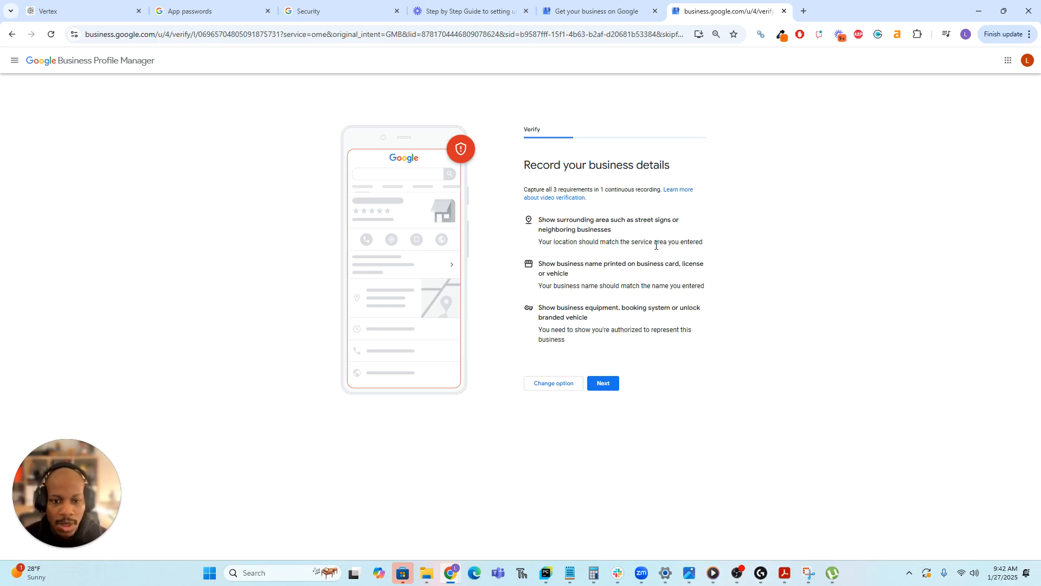
Review the business video requirements and continue to the recording tips.
{"action": "left_click_drag", "start_coordinate": [559, 245], "coordinate": [706, 251]}
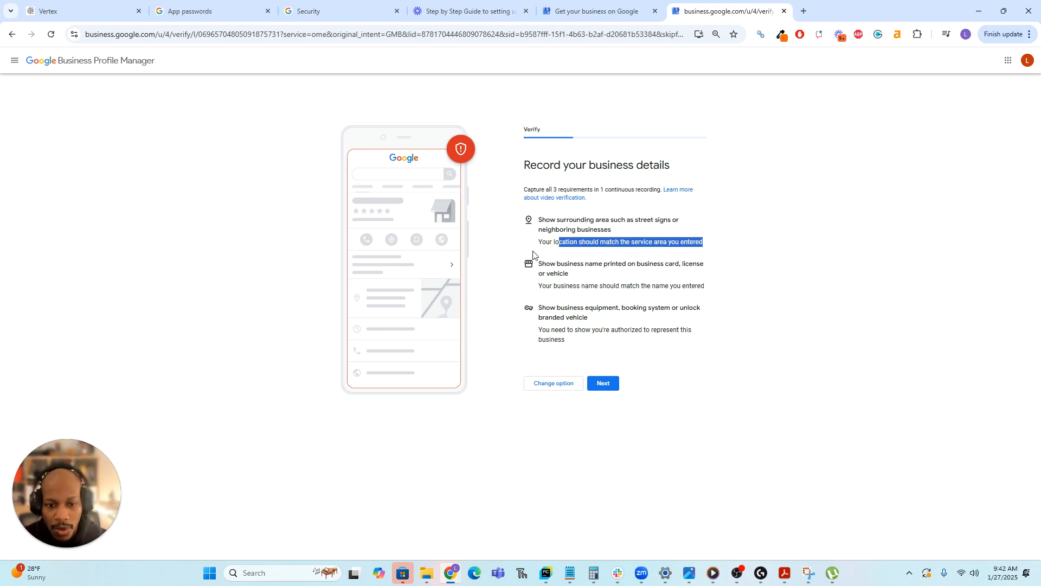
{"action": "left_click_drag", "start_coordinate": [542, 264], "coordinate": [661, 272]}
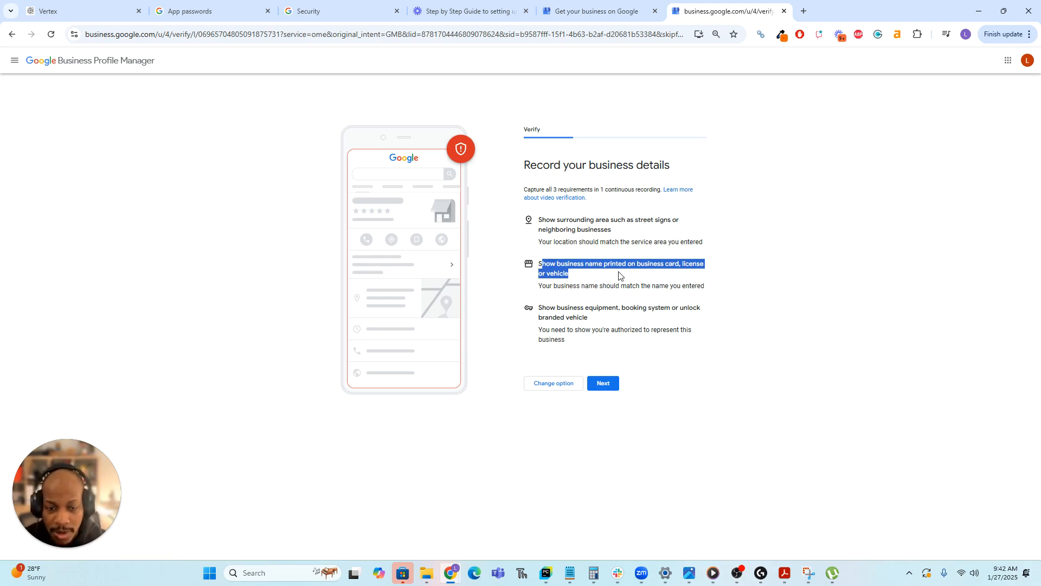
{"action": "left_click_drag", "start_coordinate": [576, 285], "coordinate": [627, 286]}
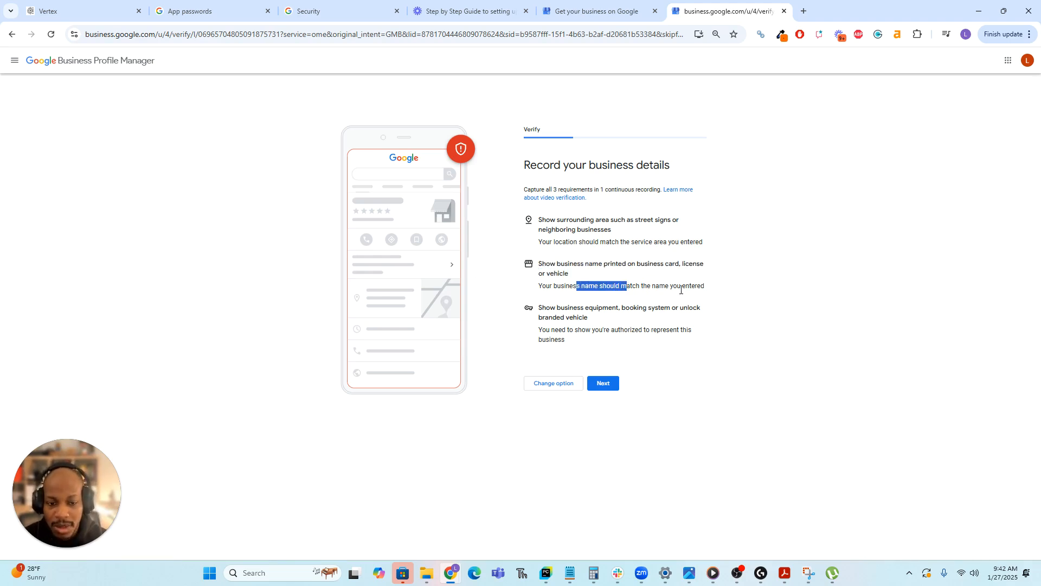
{"action": "left_click", "coordinate": [709, 291]}
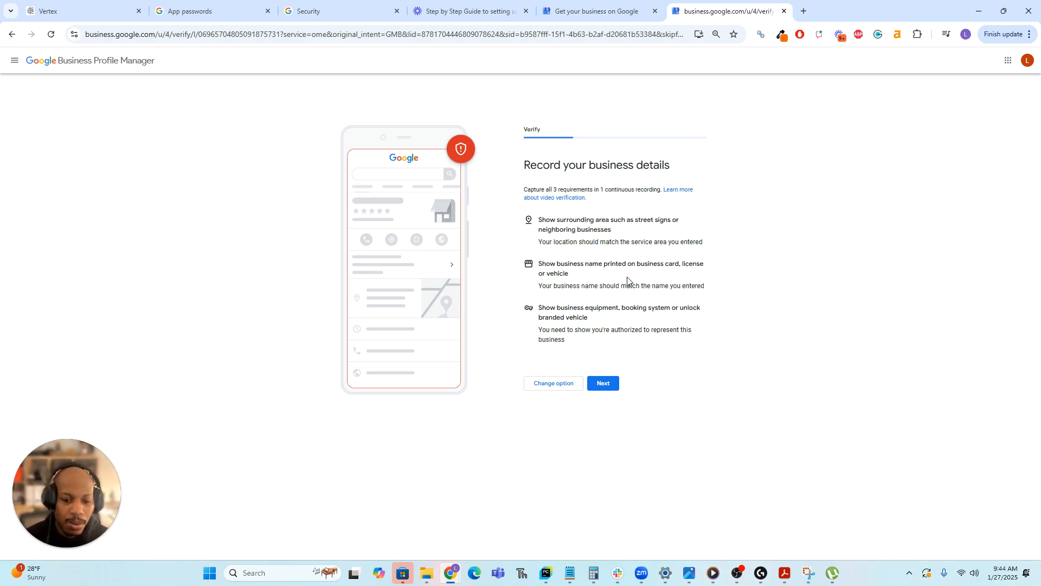
{"action": "left_click", "coordinate": [606, 386]}
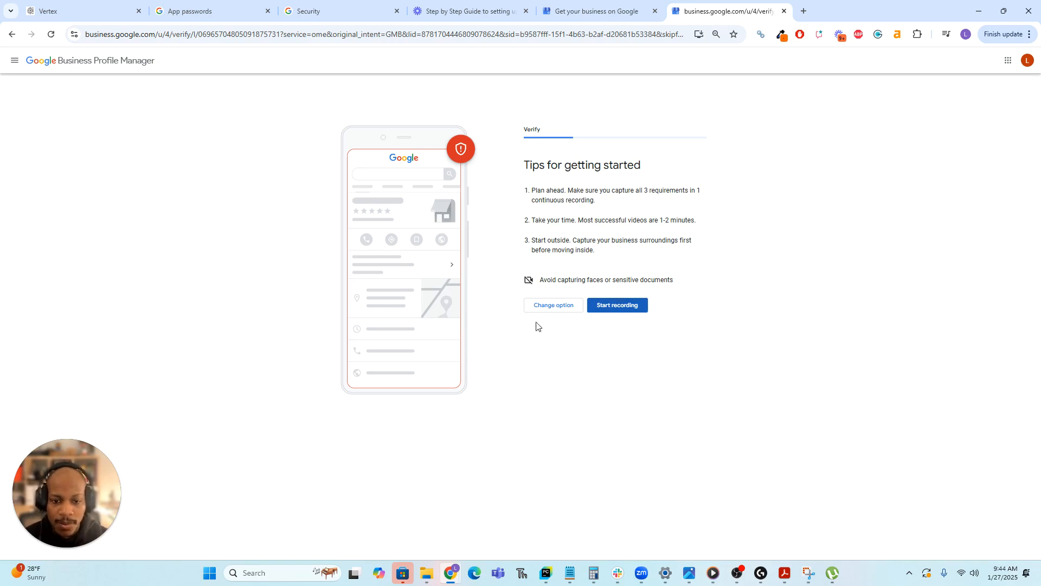
Change the verification option and choose Verify Later under More options.
{"action": "left_click", "coordinate": [549, 305]}
{"action": "left_click", "coordinate": [562, 336]}
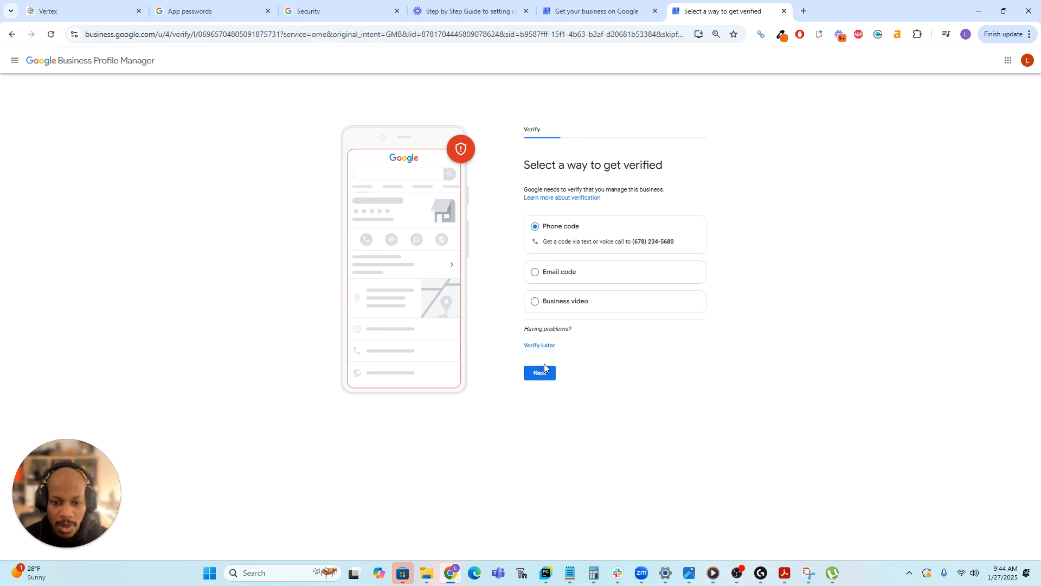
{"action": "left_click", "coordinate": [548, 345]}
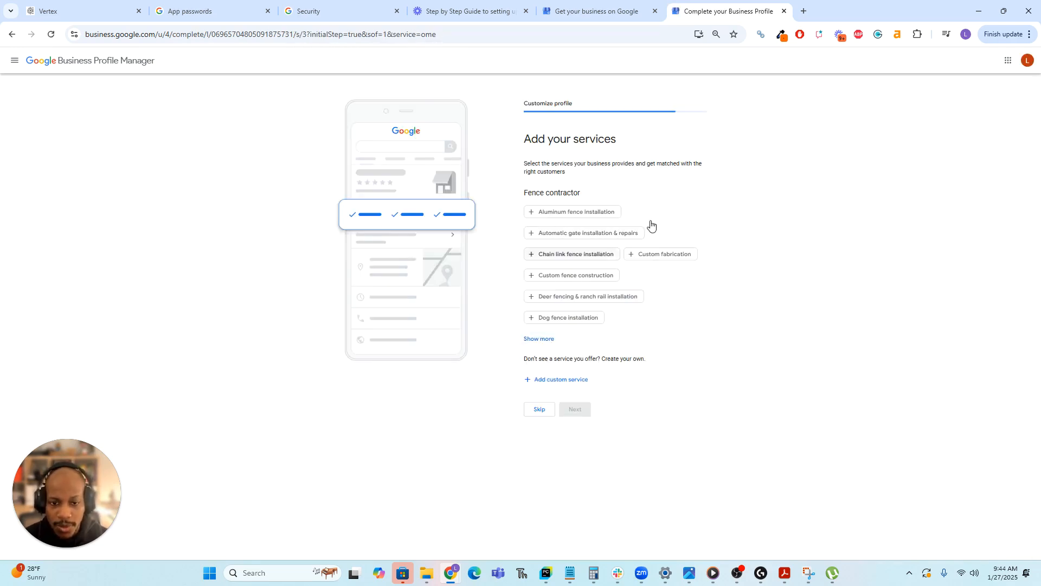
Show all services and select Aluminum fence installation through Fence installation.
{"action": "left_click", "coordinate": [546, 338]}
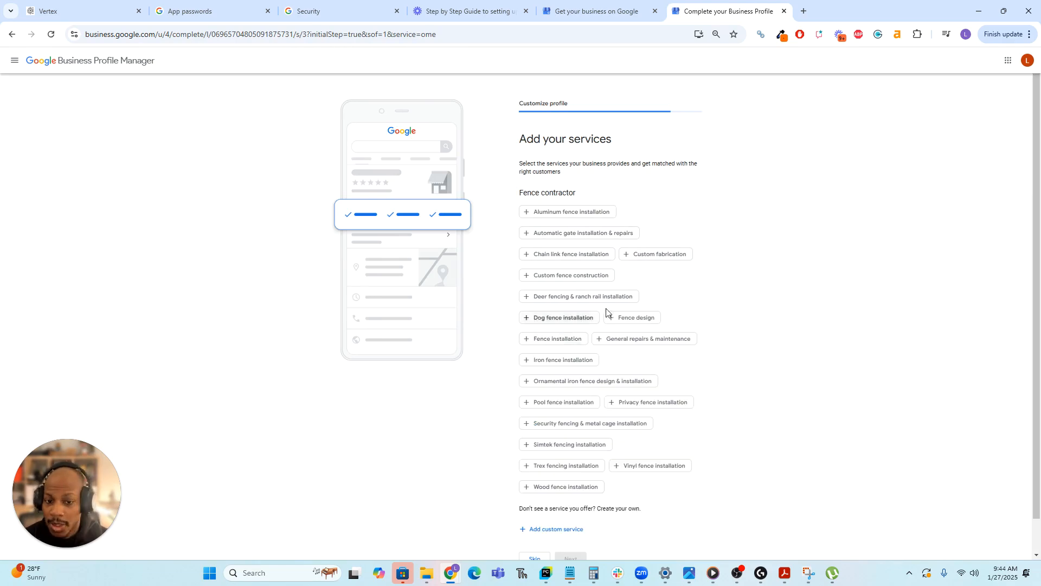
{"action": "left_click", "coordinate": [589, 213]}
{"action": "left_click", "coordinate": [583, 234]}
{"action": "left_click", "coordinate": [569, 255]}
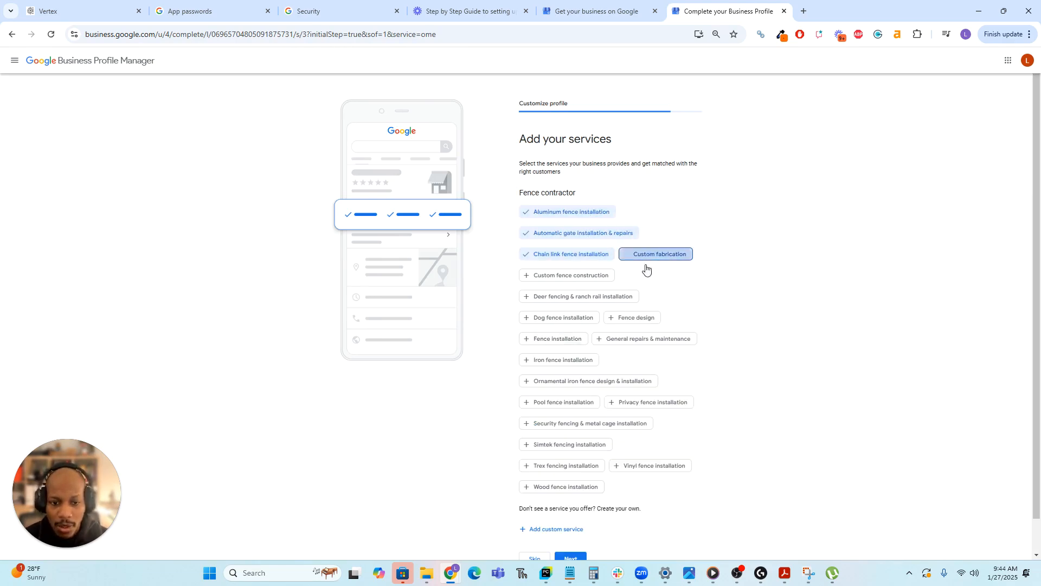
{"action": "left_click", "coordinate": [657, 254]}
{"action": "left_click", "coordinate": [570, 275]}
{"action": "left_click", "coordinate": [582, 296]}
{"action": "left_click", "coordinate": [563, 318]}
{"action": "left_click", "coordinate": [637, 318]}
{"action": "left_click", "coordinate": [645, 339]}
{"action": "left_click", "coordinate": [575, 338]}
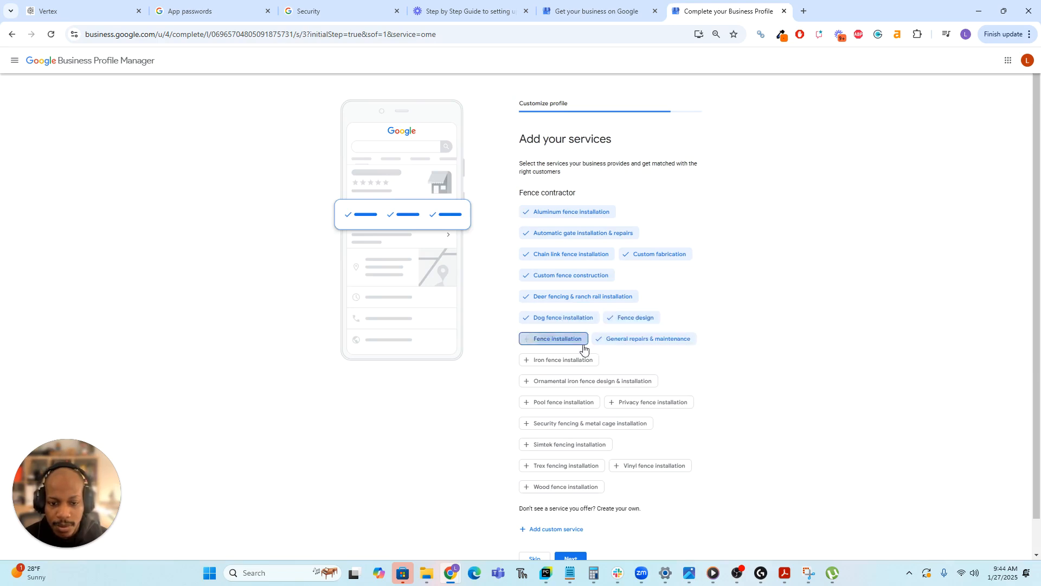
Select the remaining services, Iron fence through Simtek fencing installation, and save them.
{"action": "left_click", "coordinate": [567, 359]}
{"action": "left_click", "coordinate": [591, 380]}
{"action": "left_click", "coordinate": [575, 401]}
{"action": "left_click", "coordinate": [646, 404]}
{"action": "left_click", "coordinate": [605, 423]}
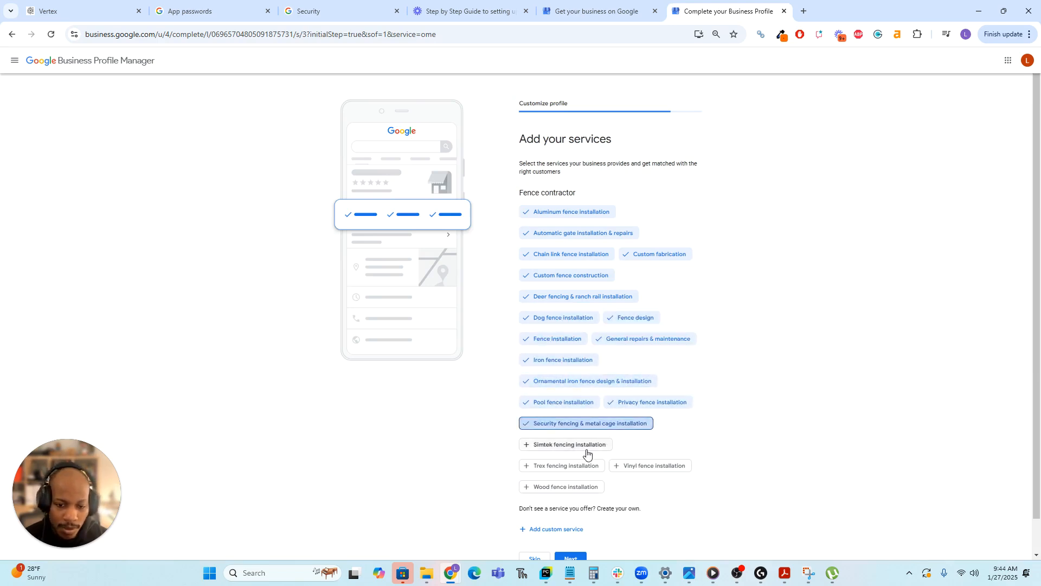
{"action": "left_click", "coordinate": [566, 465]}
{"action": "left_click", "coordinate": [654, 466]}
{"action": "left_click", "coordinate": [596, 492]}
{"action": "scroll", "coordinate": [666, 467], "scroll_direction": "down", "scroll_amount": 1}
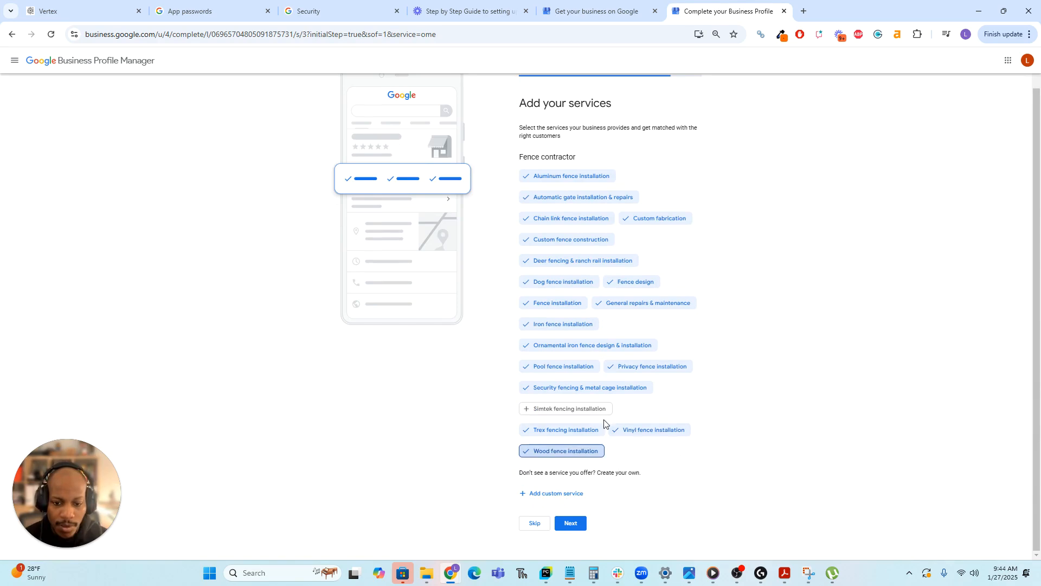
{"action": "left_click", "coordinate": [591, 409]}
{"action": "left_click", "coordinate": [569, 524]}
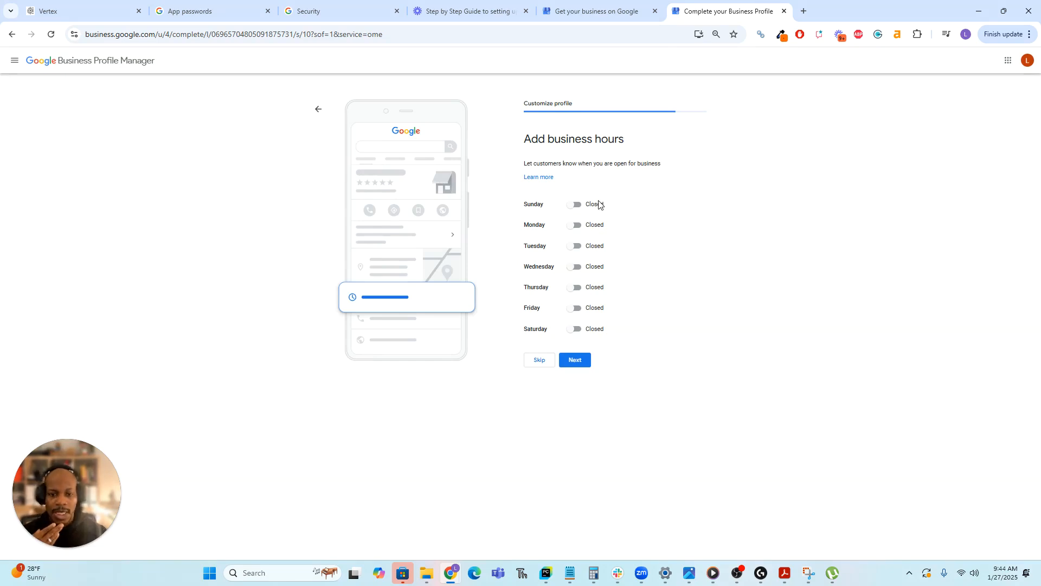
Mark every day from Sunday to Saturday as Open.
{"action": "left_click", "coordinate": [575, 204]}
{"action": "left_click", "coordinate": [575, 237]}
{"action": "left_click", "coordinate": [575, 271]}
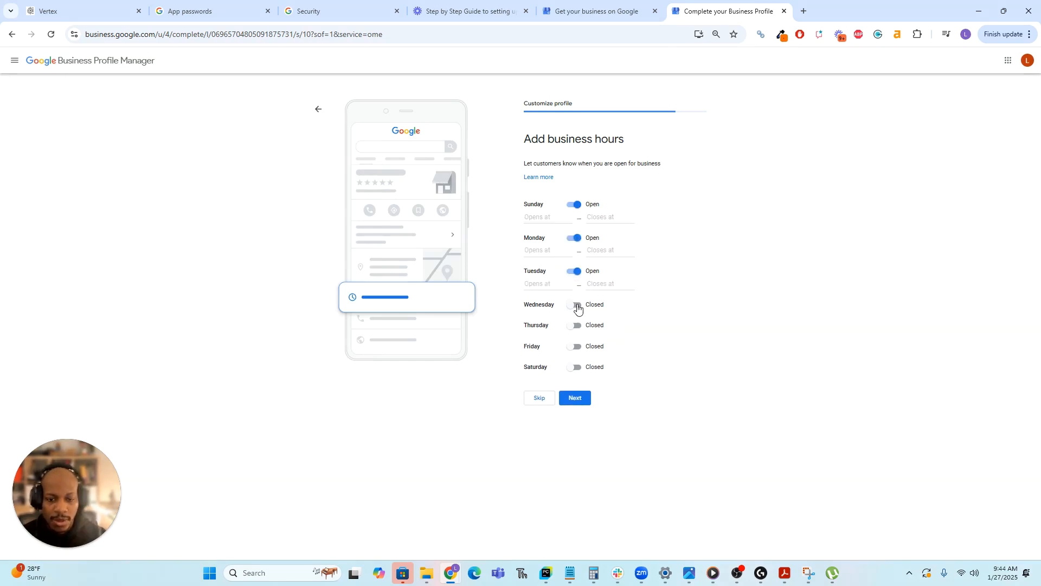
{"action": "left_click", "coordinate": [575, 304]}
{"action": "left_click", "coordinate": [575, 338]}
{"action": "left_click", "coordinate": [575, 371]}
{"action": "left_click", "coordinate": [574, 404]}
Set each day's opening time to 24 hours and save the business hours.
{"action": "left_click", "coordinate": [556, 221]}
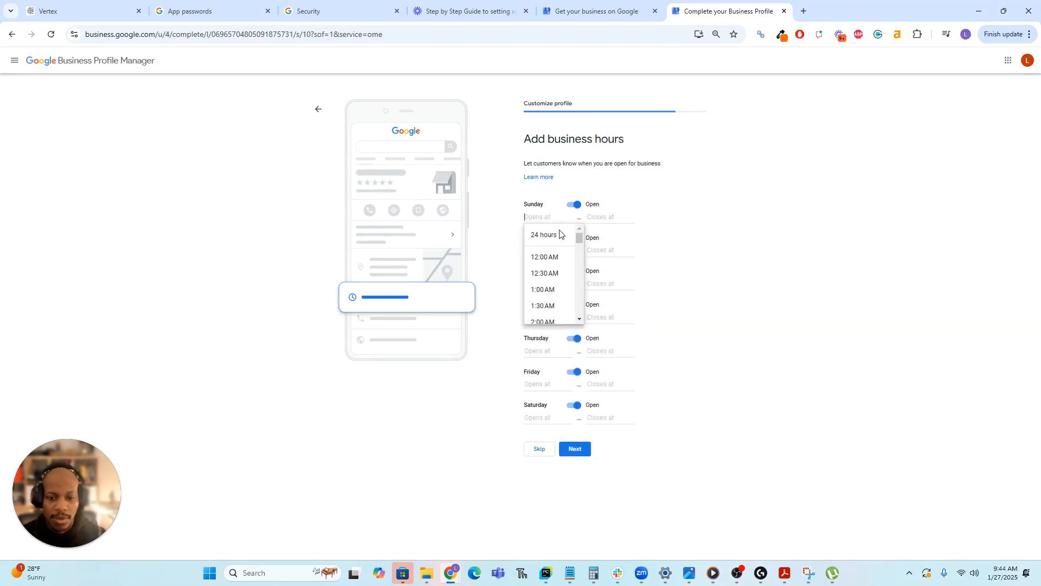
{"action": "left_click", "coordinate": [558, 234]}
{"action": "left_click", "coordinate": [560, 240]}
{"action": "left_click", "coordinate": [564, 255]}
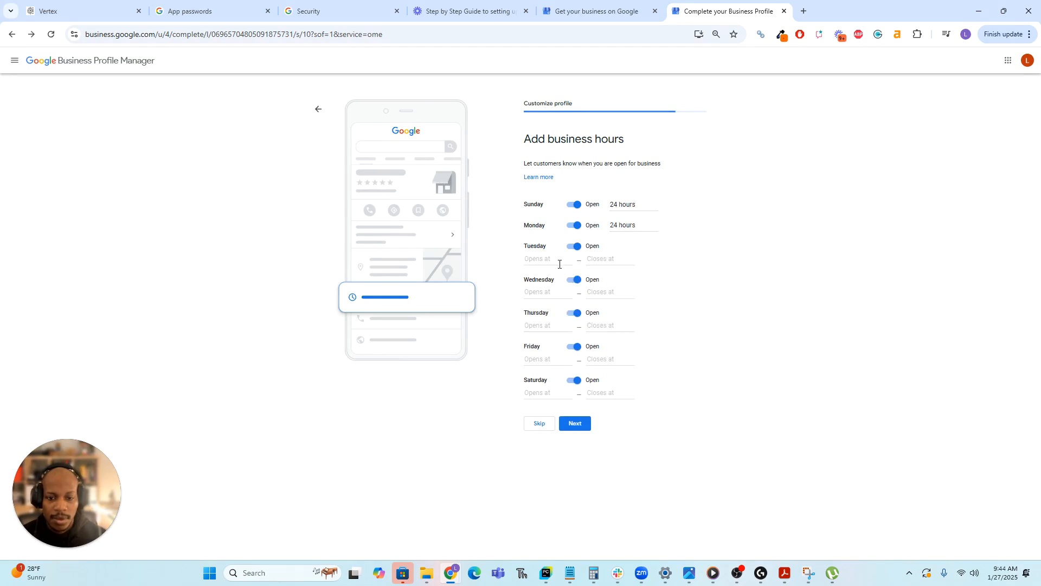
{"action": "left_click", "coordinate": [558, 261]}
{"action": "left_click", "coordinate": [558, 275]}
{"action": "left_click", "coordinate": [547, 279]}
{"action": "left_click", "coordinate": [544, 298]}
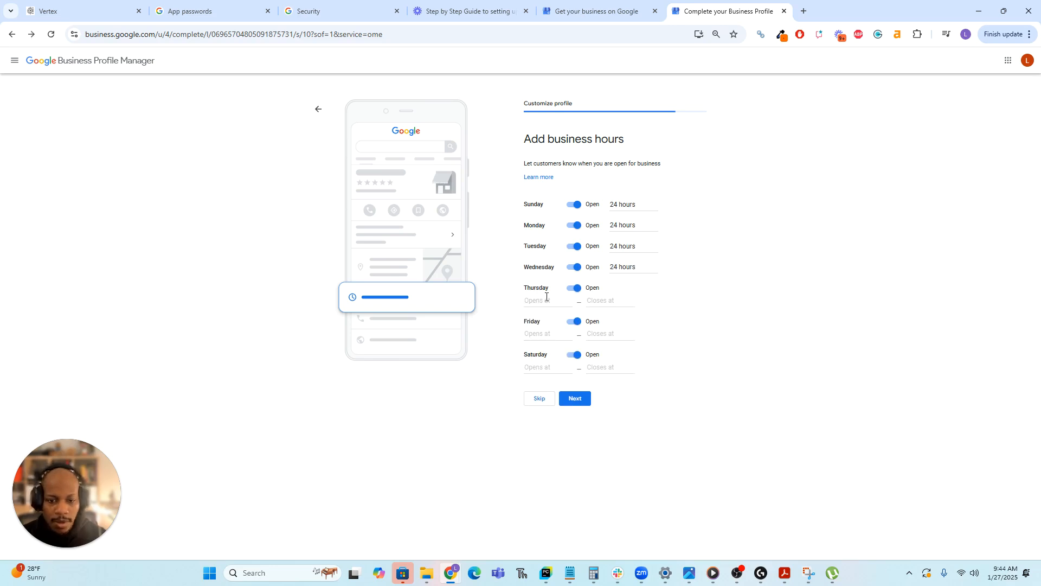
{"action": "left_click", "coordinate": [545, 301]}
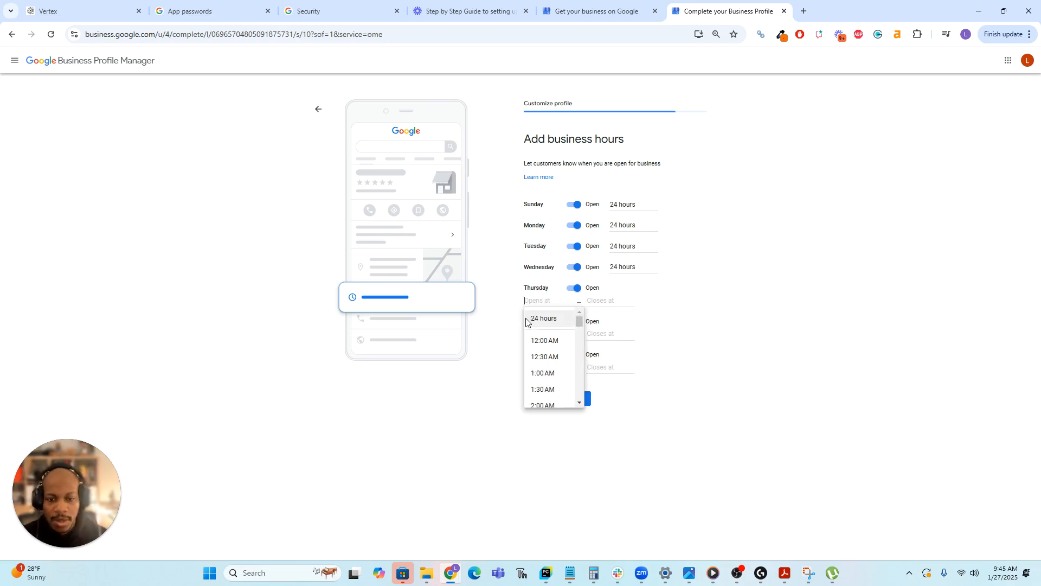
{"action": "left_click", "coordinate": [544, 318]}
{"action": "left_click", "coordinate": [564, 320]}
{"action": "left_click", "coordinate": [544, 339]}
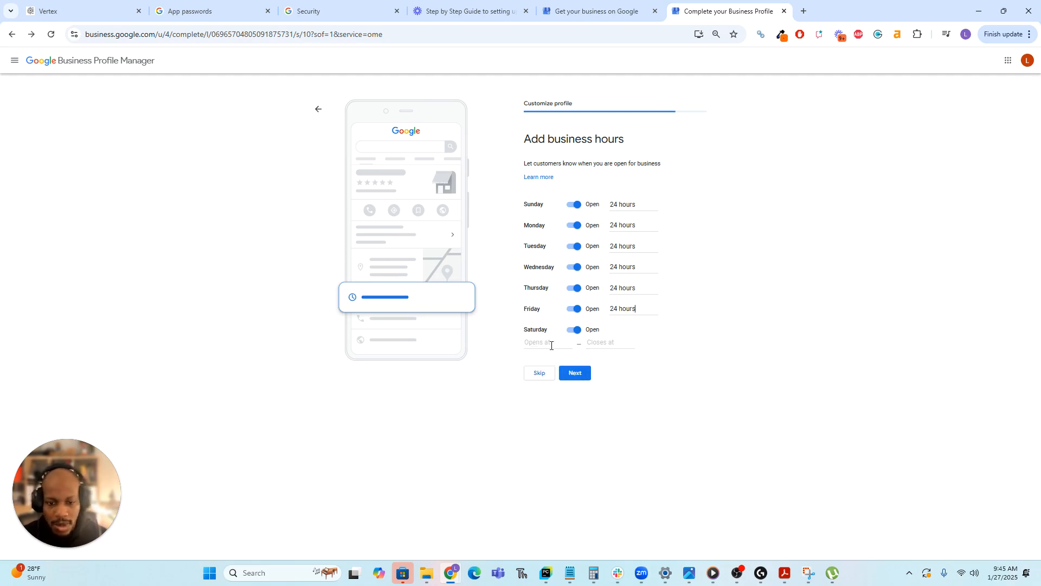
{"action": "left_click", "coordinate": [549, 342]}
{"action": "left_click", "coordinate": [544, 360]}
{"action": "left_click", "coordinate": [580, 364]}
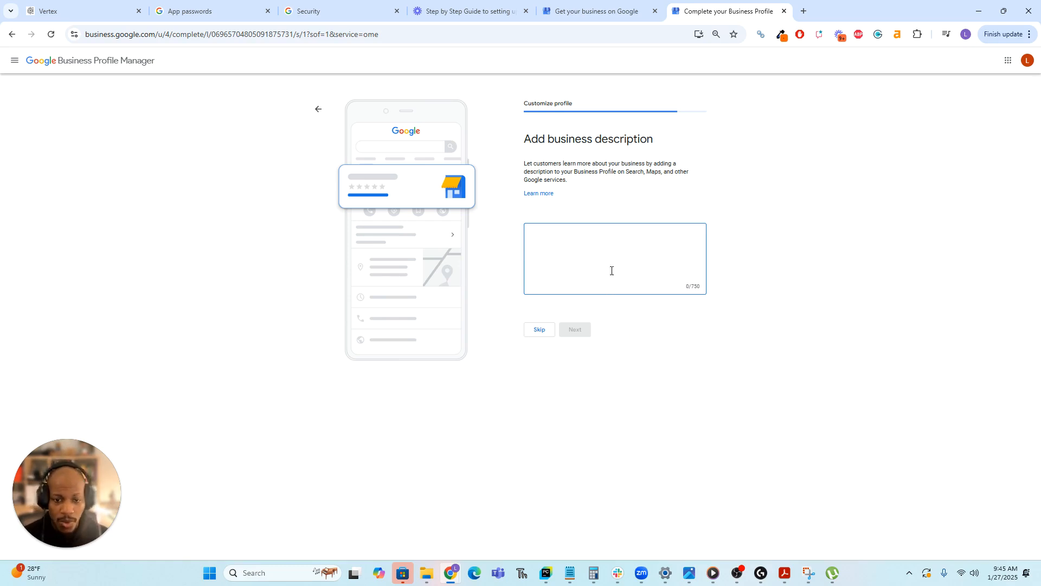
Leave the business description blank and skip ahead to the photos step.
{"action": "left_click_drag", "start_coordinate": [701, 291], "coordinate": [677, 292]}
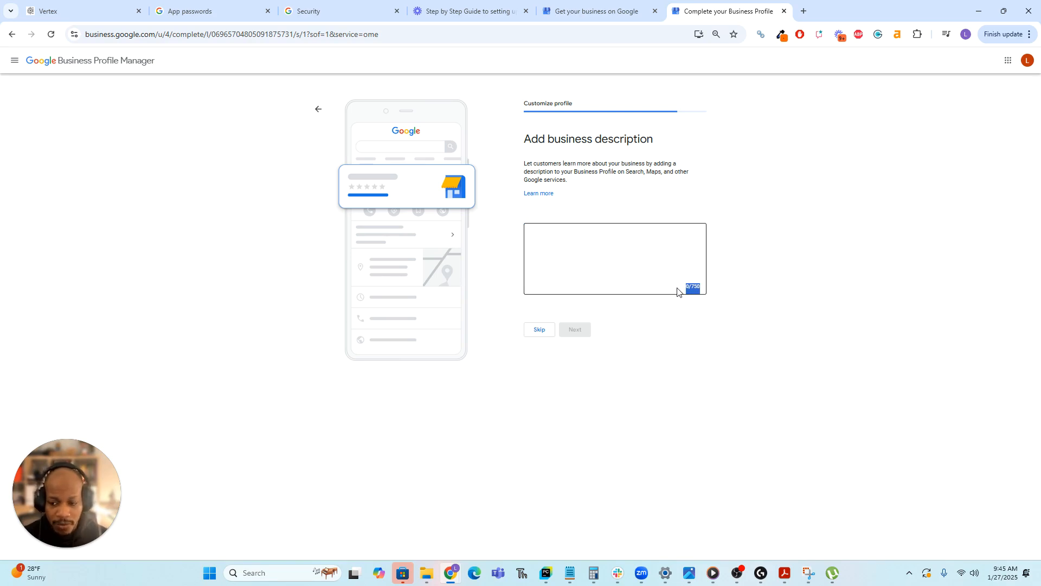
{"action": "left_click", "coordinate": [584, 267]}
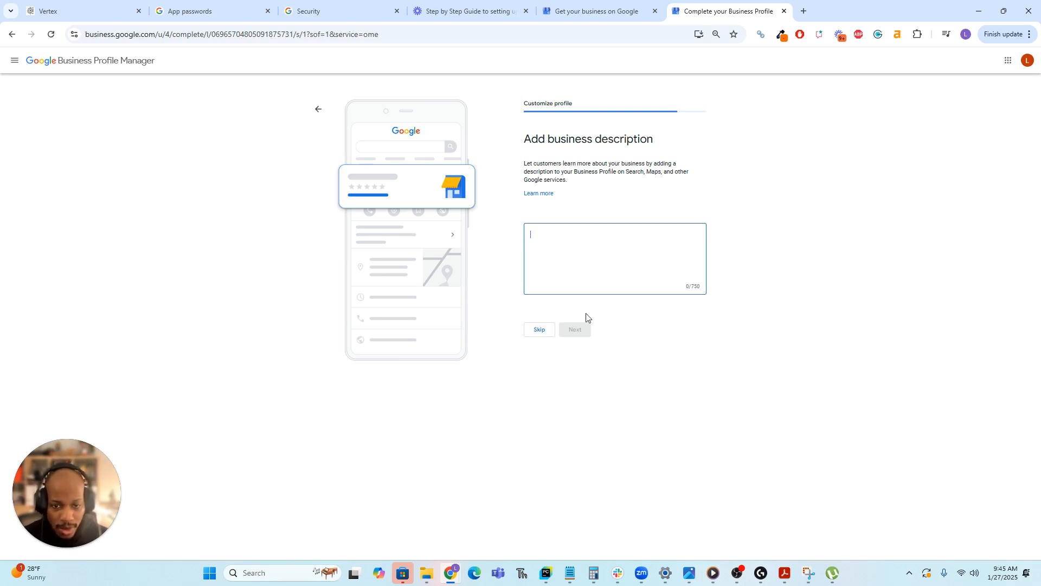
{"action": "left_click", "coordinate": [550, 332]}
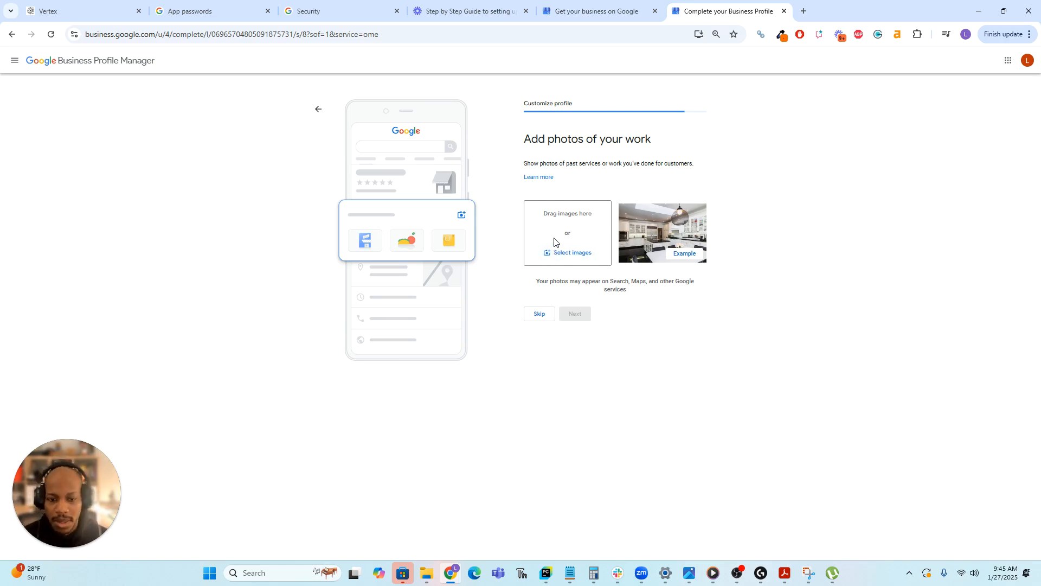
Skip the work photos, the $1,200 ad credit offer and the Google Workspace offer.
{"action": "left_click", "coordinate": [543, 318]}
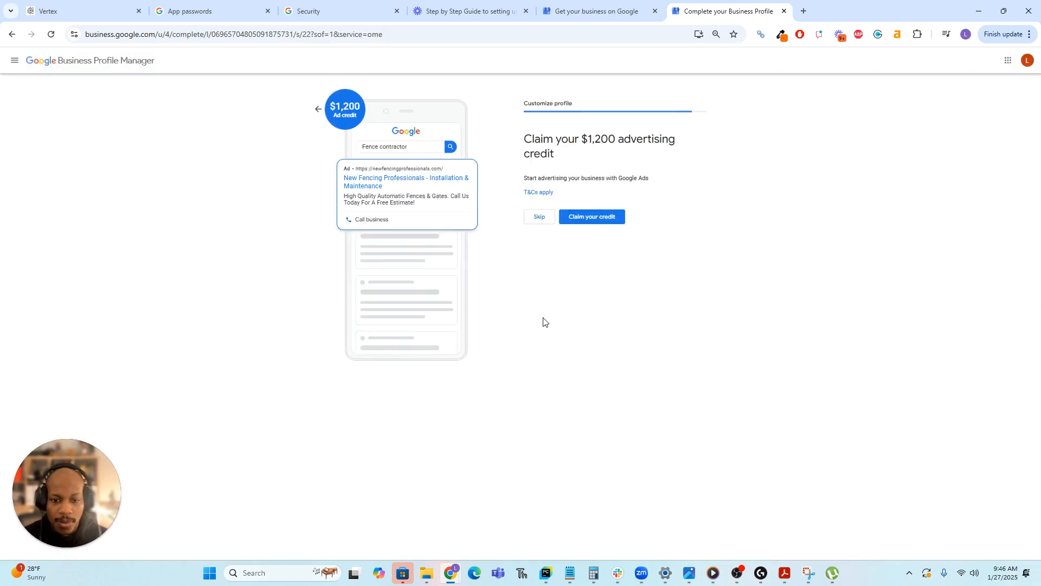
{"action": "left_click_drag", "start_coordinate": [521, 140], "coordinate": [600, 153]}
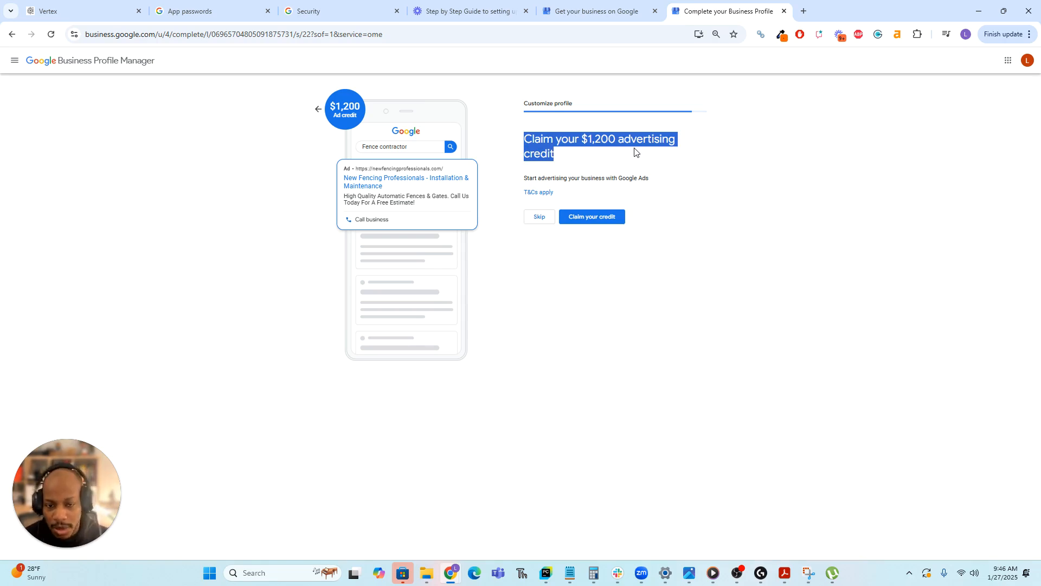
{"action": "left_click", "coordinate": [586, 216]}
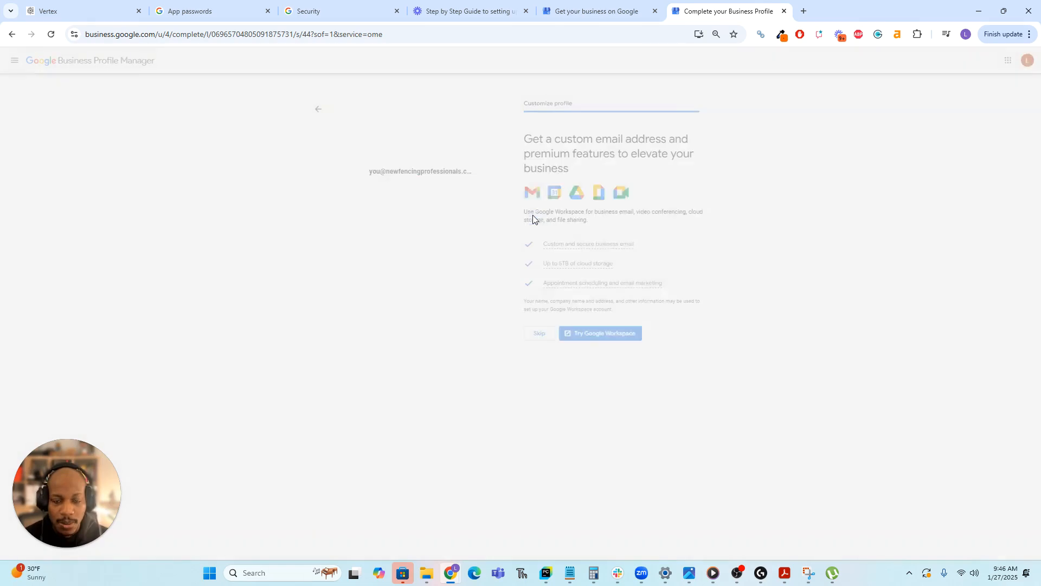
{"action": "left_click", "coordinate": [536, 333]}
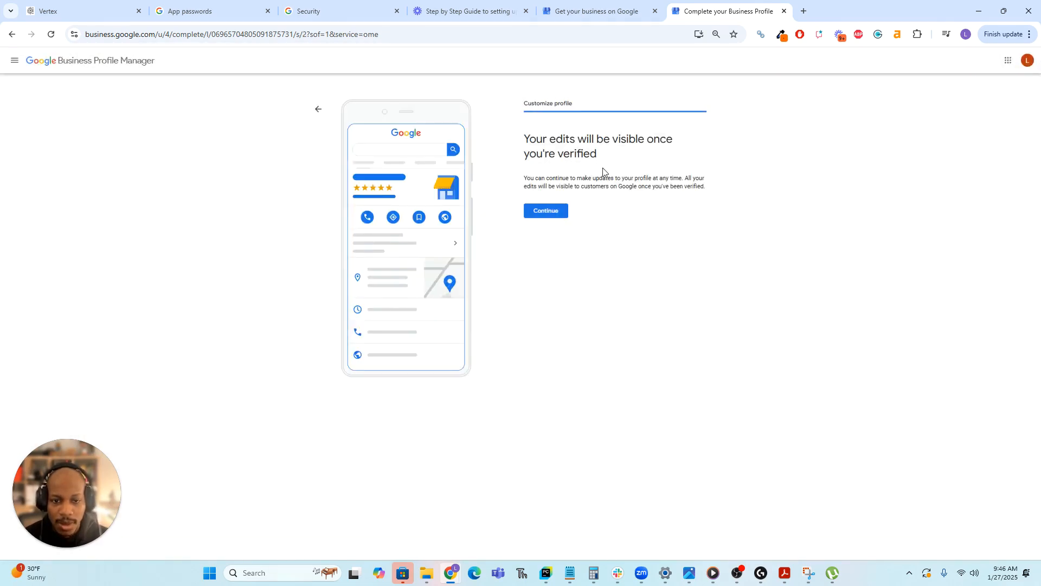
Continue past the verification notice to load the 'my business' profile in Google Search.
{"action": "left_click", "coordinate": [547, 211]}
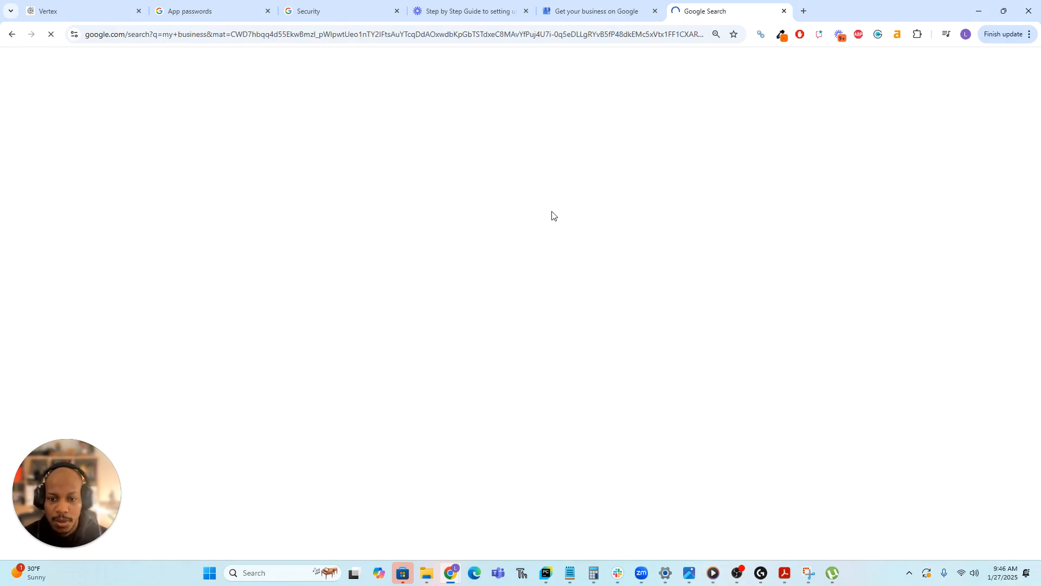